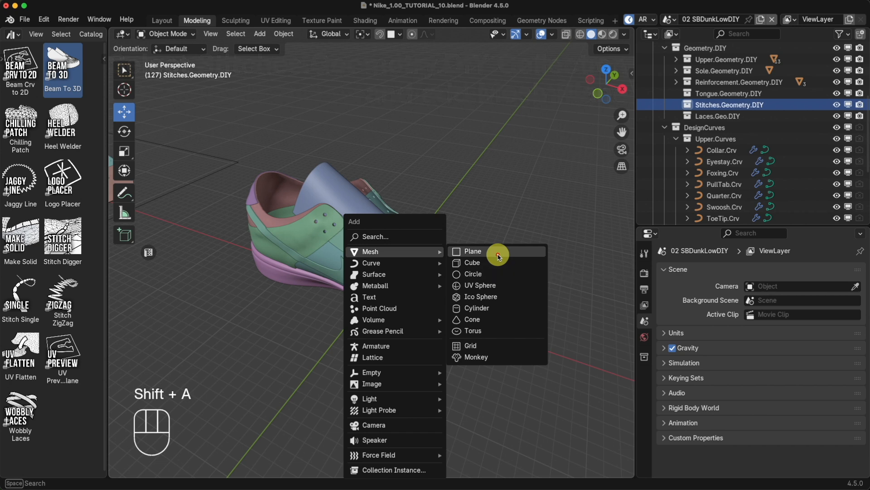
Add a plane mesh to the Stitches.Geometry.DIY collection and move it along the X axis clear of the shoe.
click(499, 257)
scroll(415, 303, down, 3)
drag(417, 297, 335, 280)
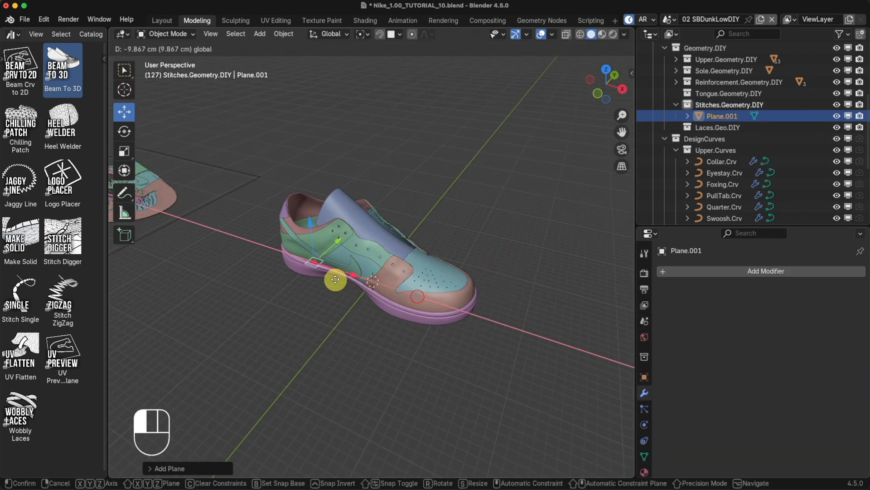
drag(262, 261, 263, 262)
middle_drag(294, 280, 475, 390)
scroll(347, 291, up, 3)
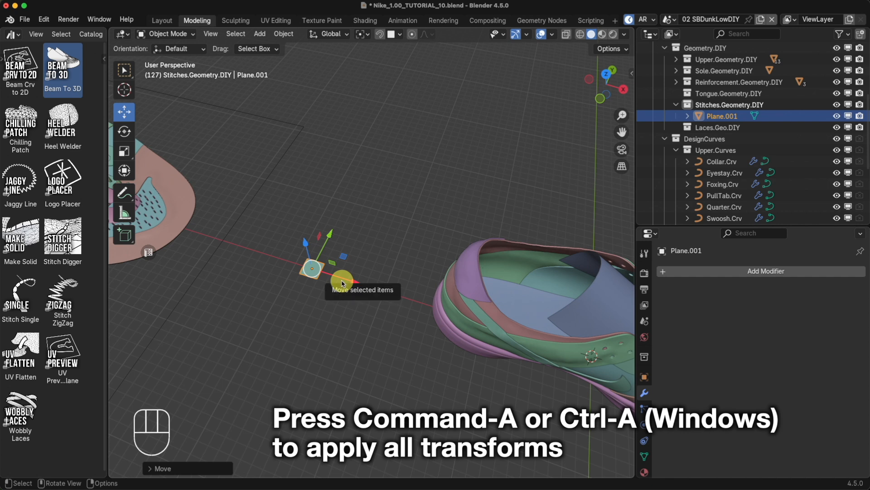
Save the file and apply all transforms to the plane.
key(super+s)
key(Escape)
key(super+a)
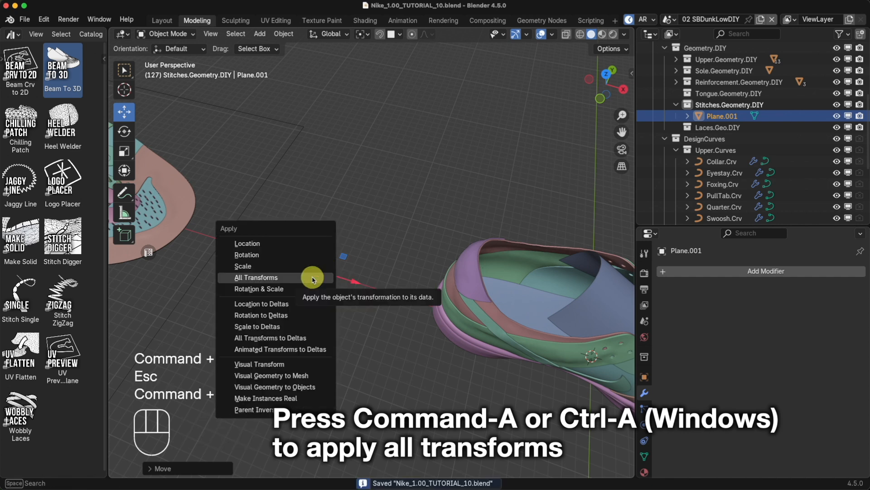
click(313, 278)
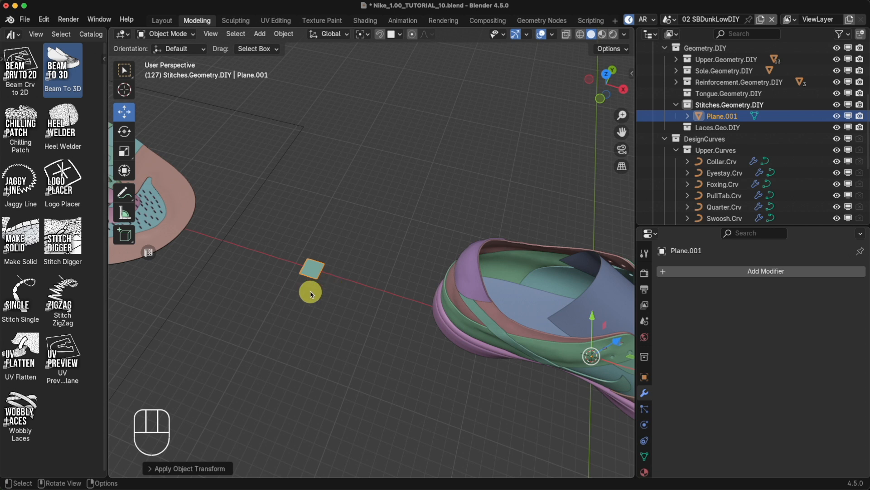
Apply the Stitch Single asset to the plane and set the flat pattern's ToeTip part as its Stitch Surface.
drag(20, 299, 310, 271)
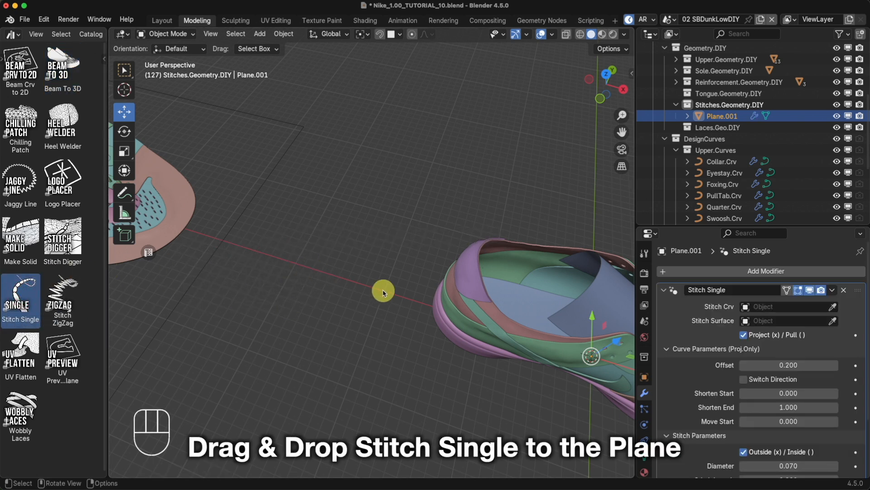
shift+middle_drag(449, 327, 471, 358)
scroll(438, 354, up, 3)
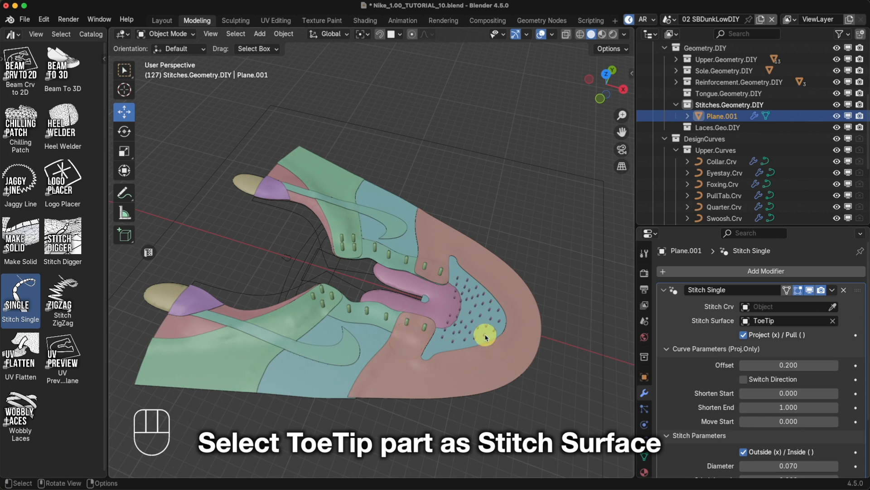
Assign ToeTip.Crv from the Upper.Curves collection as the modifier's Stitch Crv.
scroll(653, 204, down, 4)
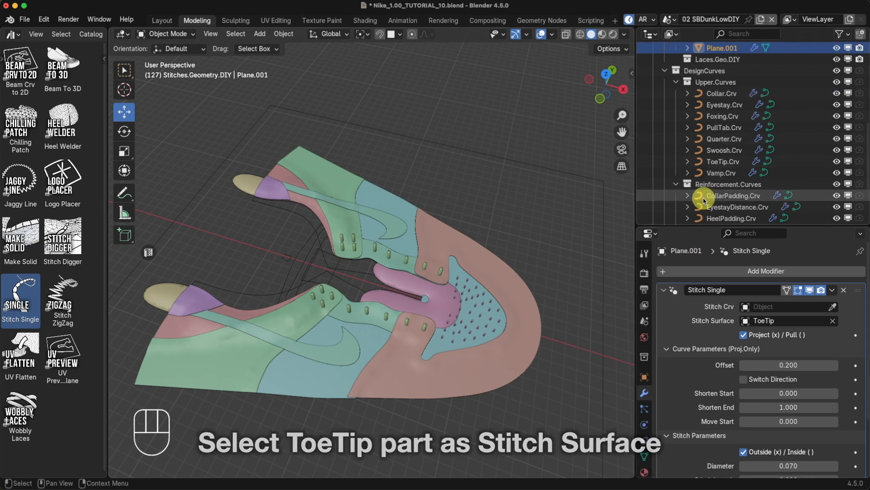
click(833, 308)
click(721, 139)
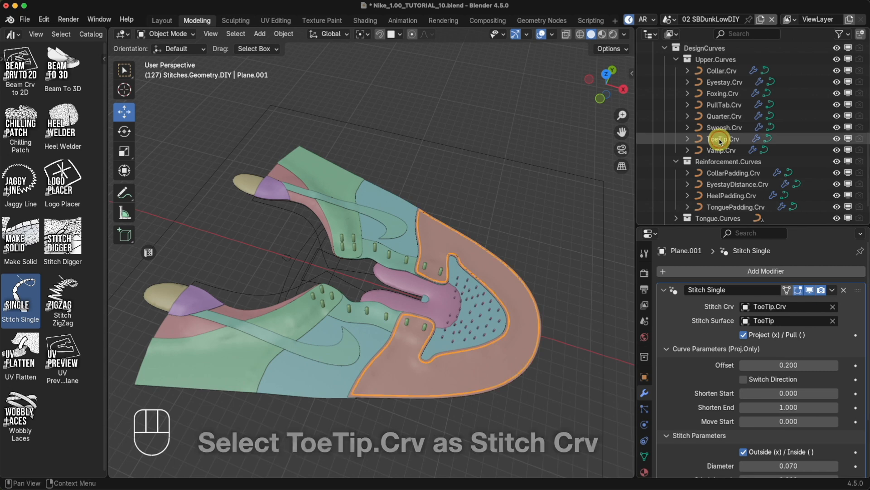
Set the toe tip stitch's Offset to 0.110 so that the seam runs closer to the part's edge.
middle_drag(464, 322, 474, 340)
scroll(473, 340, up, 3)
shift+middle_drag(473, 340, 365, 354)
scroll(471, 340, up, 6)
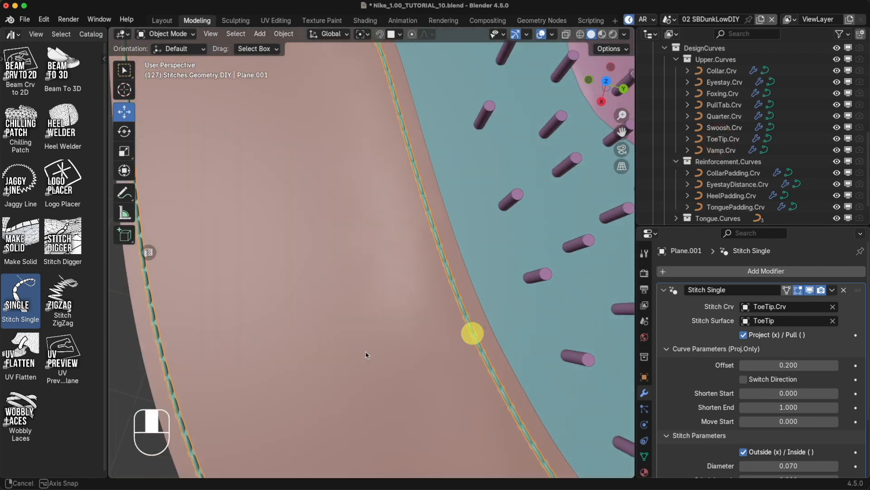
drag(783, 365, 778, 366)
Rename the stitch plane as ToeTip.Stitch.
scroll(450, 365, down, 4)
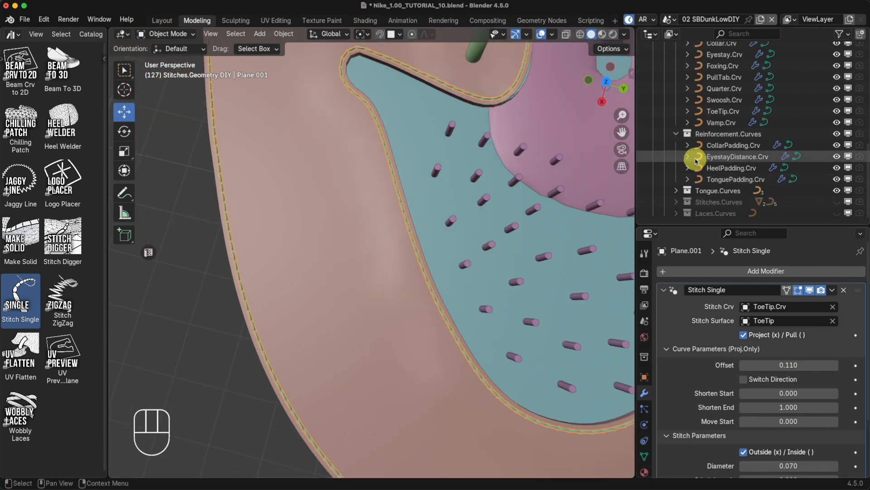
scroll(698, 154, up, 5)
key(F2)
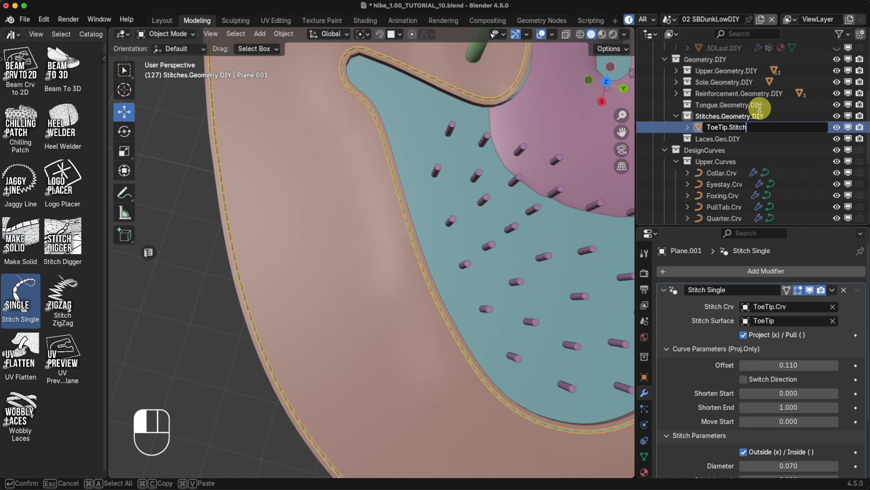
click(760, 108)
Duplicate ToeTip.Stitch in place and rename the copy as EyeStay.Stitch.
scroll(585, 223, down, 4)
middle_drag(429, 198, 548, 367)
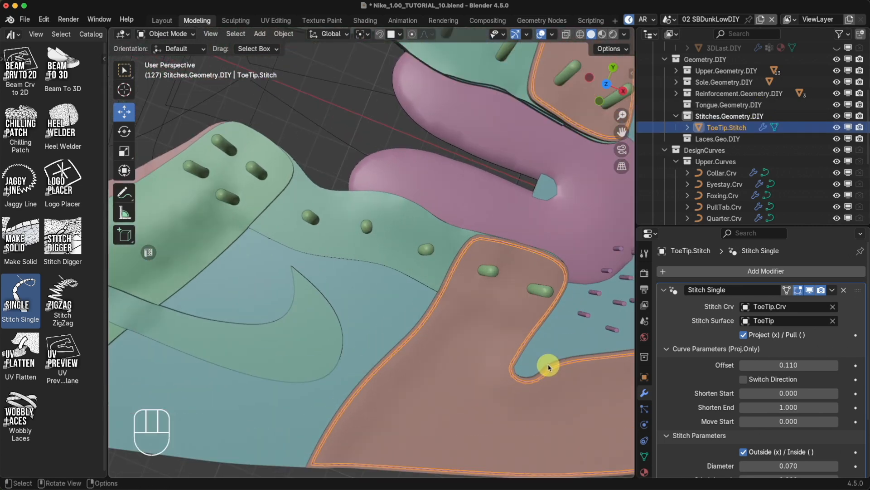
middle_drag(486, 227, 466, 221)
key(shift+d)
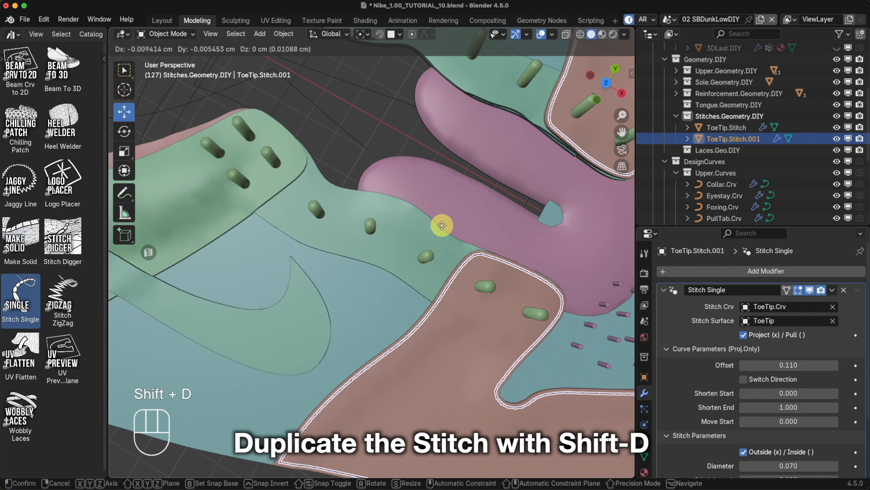
click(446, 225)
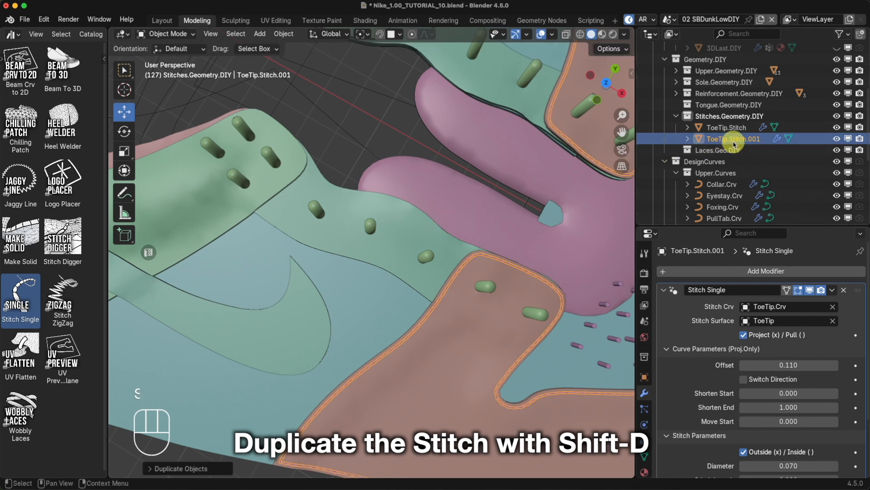
double_click(768, 138)
scroll(768, 139, down, 1)
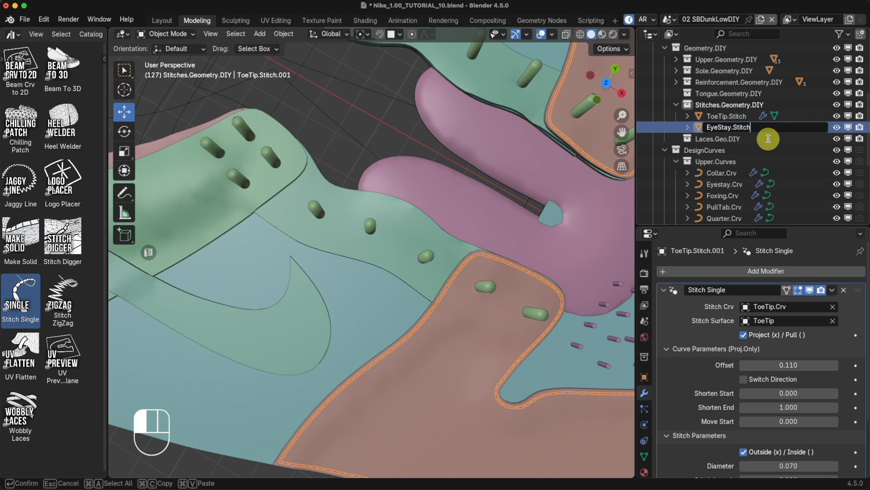
key(Return)
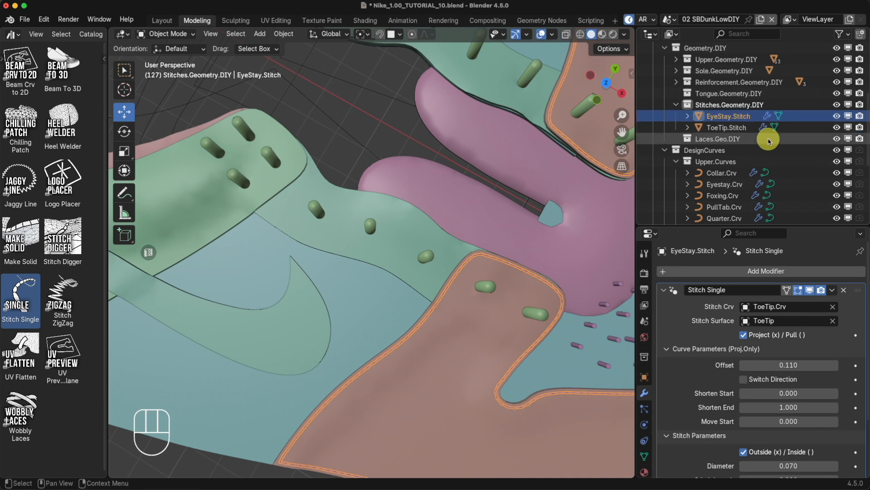
Replace the Stitch Crv of EyeStay.Stitch with Eyestay.Crv and its Stitch Surface with the Eyestay part.
click(833, 322)
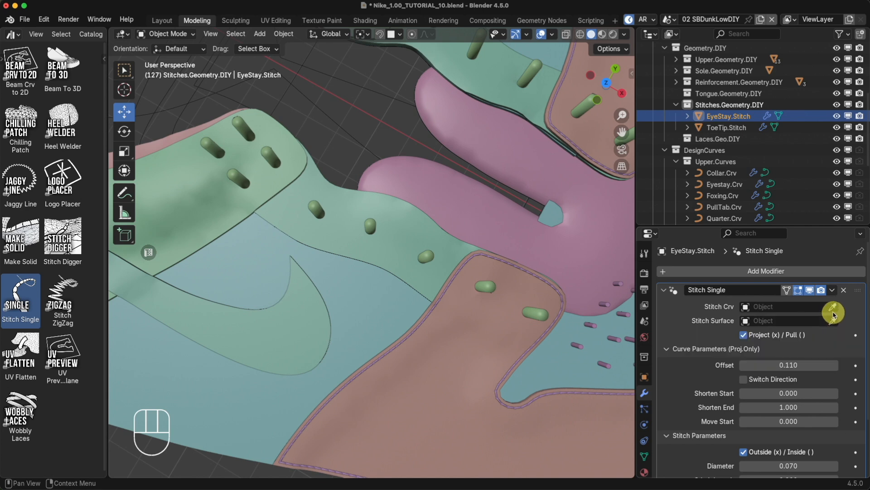
click(833, 308)
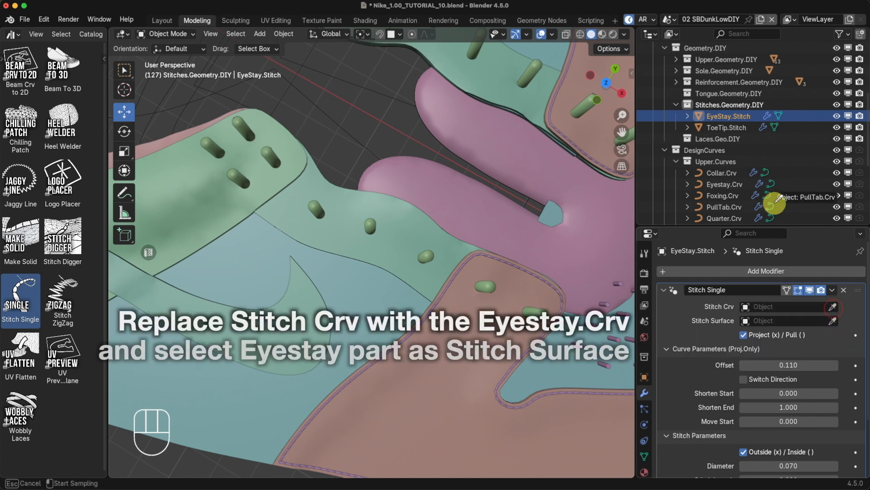
click(727, 183)
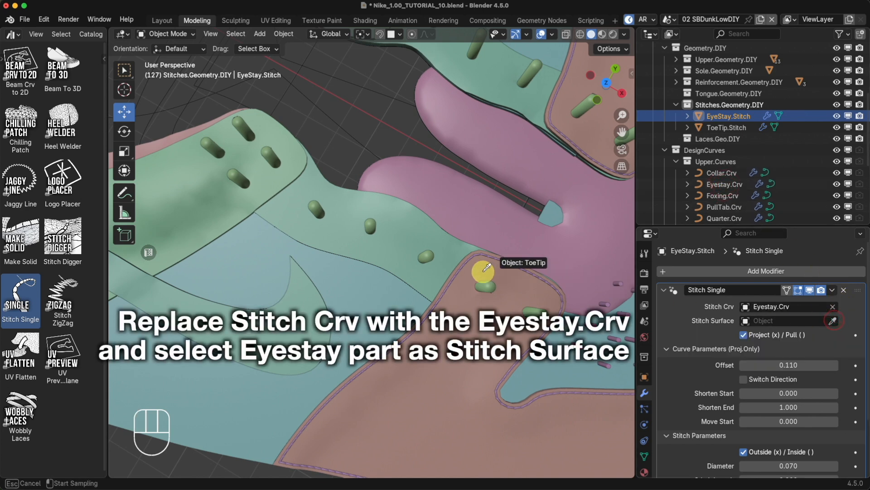
click(411, 247)
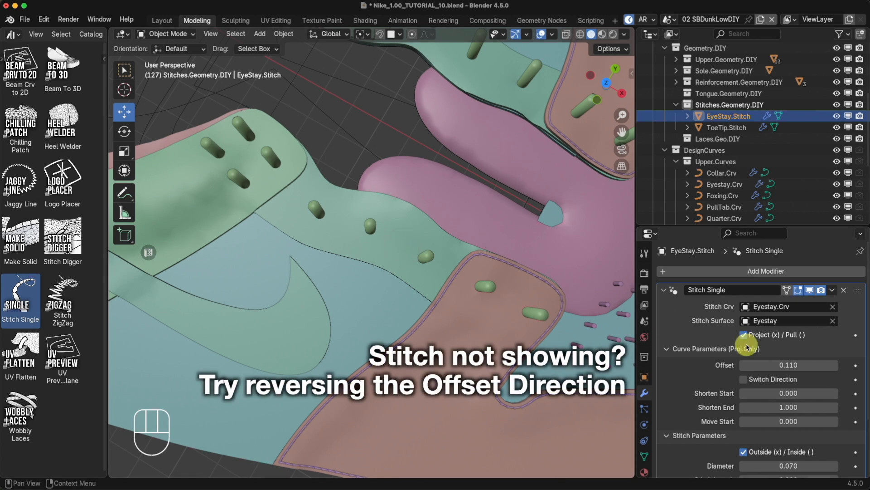
Turn on Switch Direction for EyeStay.Stitch to reverse its offset direction.
click(746, 383)
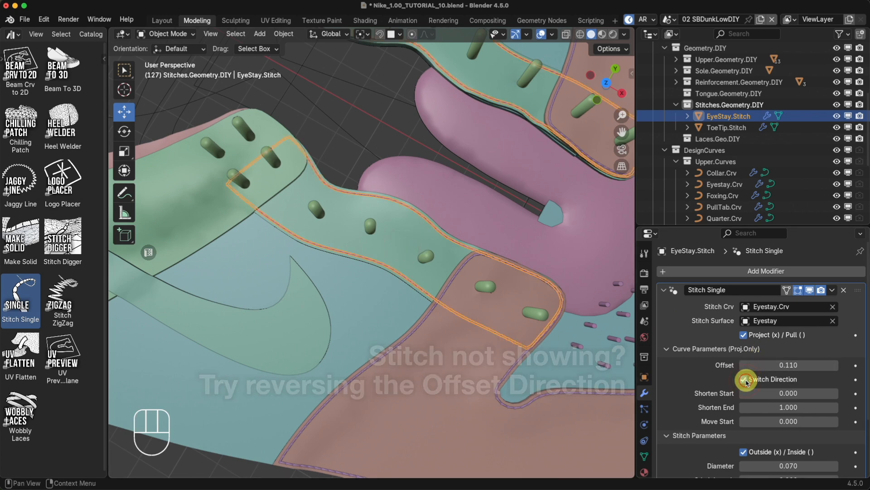
middle_drag(414, 293, 350, 228)
middle_drag(366, 281, 450, 332)
scroll(369, 307, down, 2)
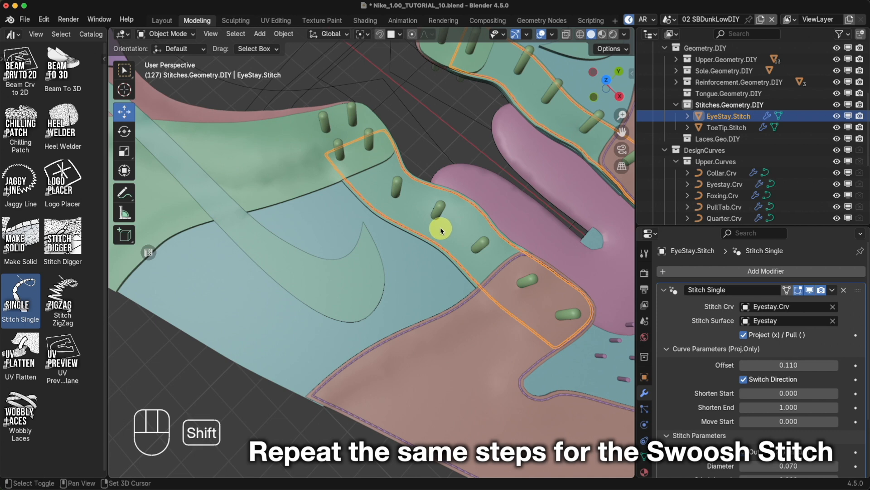
Duplicate EyeStay.Stitch in place and rename the copy as Swoosh.Stitch.
key(shift+d)
right_click(436, 269)
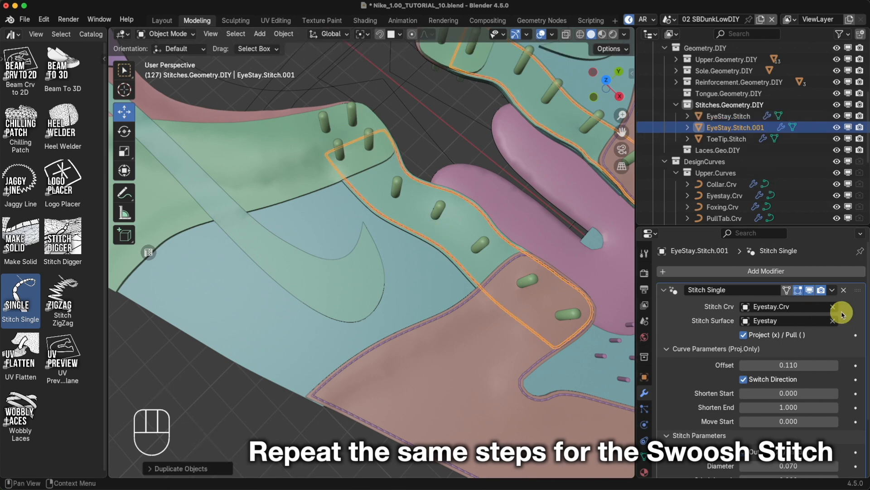
double_click(729, 129)
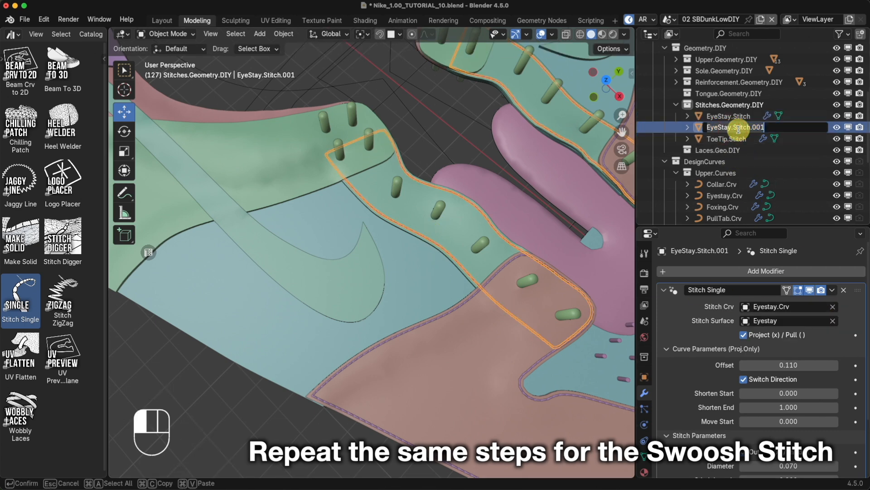
key(Return)
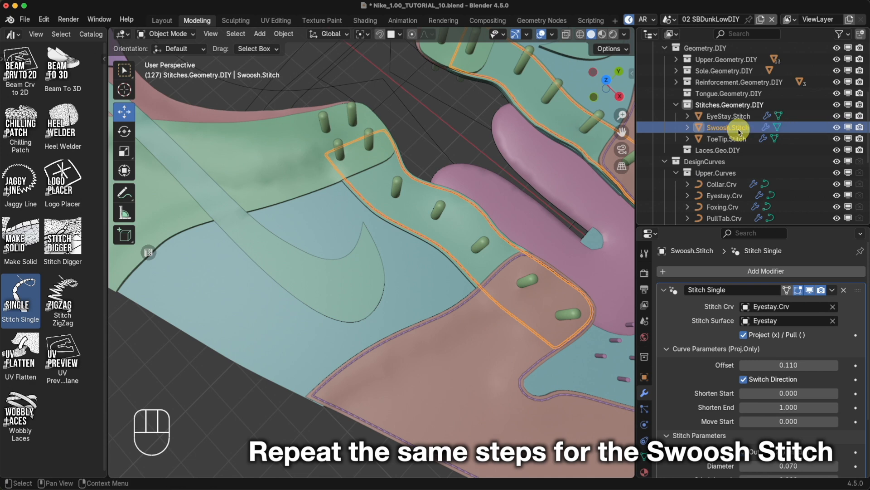
Set the Stitch Surface of Swoosh.Stitch to Swoosh and its Stitch Crv to Swoosh.Crv, with Switch Direction turned off.
click(833, 306)
click(832, 321)
click(833, 321)
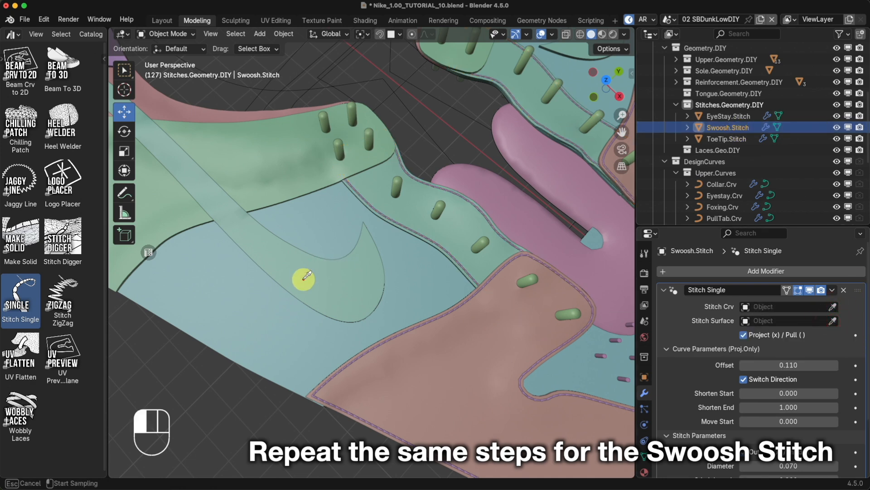
scroll(747, 182, down, 2)
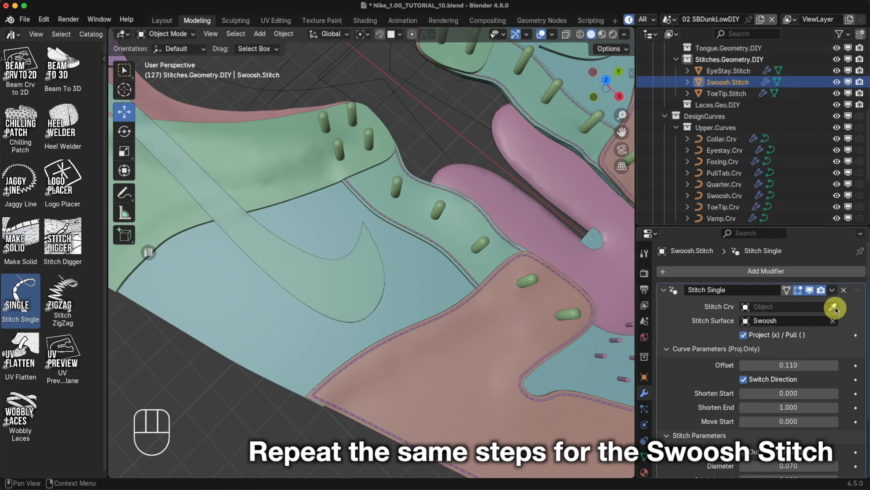
click(723, 196)
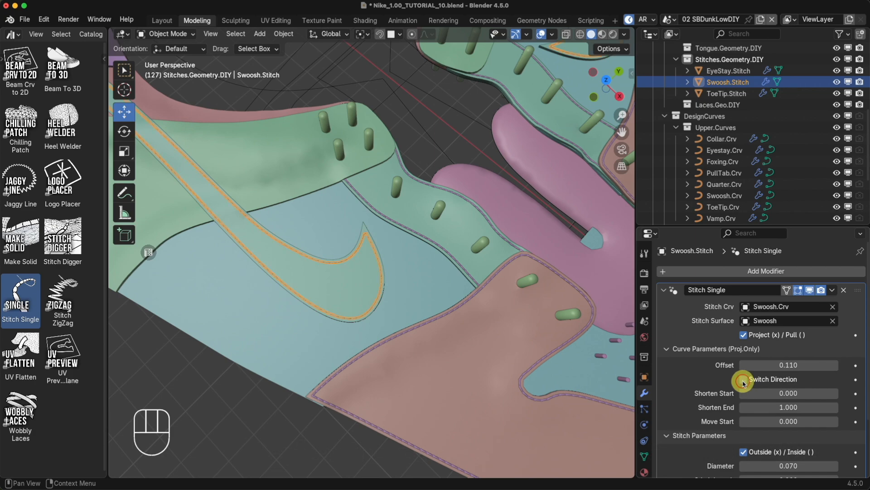
middle_drag(353, 347, 433, 303)
scroll(383, 341, up, 5)
scroll(453, 336, down, 5)
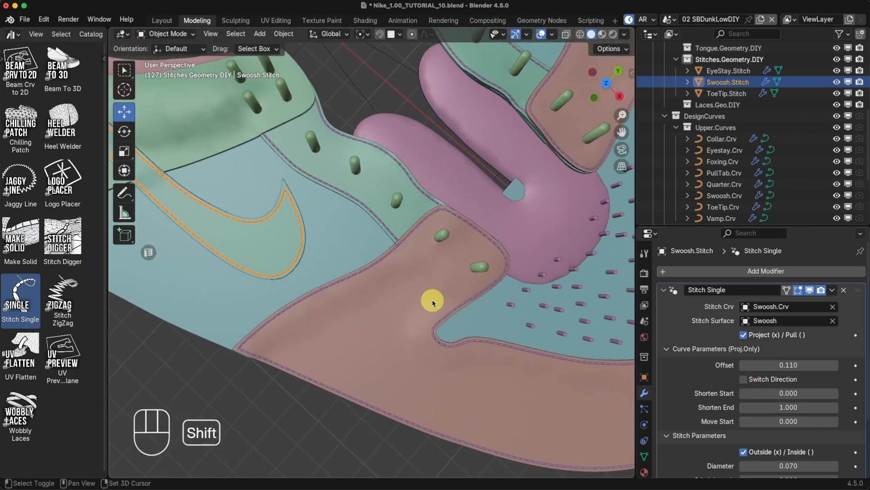
Trim ToeTip.Stitch at both ends by setting Shorten Start to 0.225 and Shorten End to about 0.80.
scroll(425, 280, up, 3)
click(415, 246)
scroll(448, 336, down, 3)
shift+middle_drag(449, 336, 476, 380)
scroll(511, 353, down, 4)
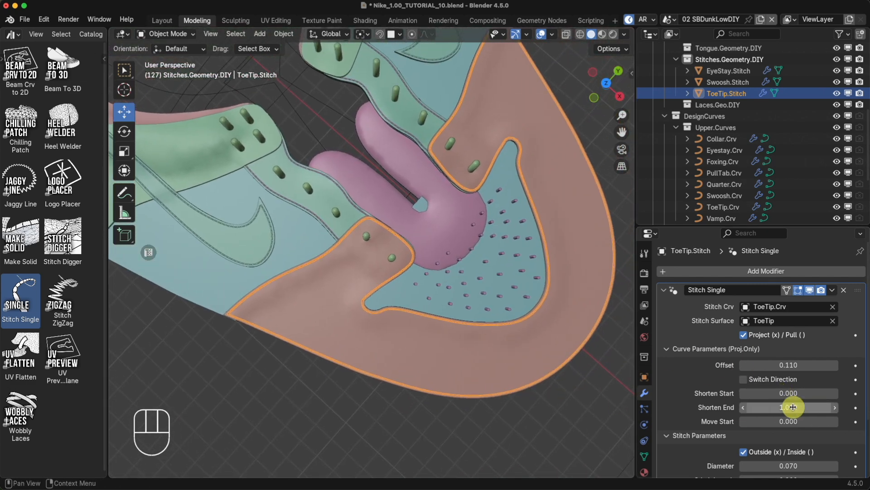
drag(791, 393, 797, 393)
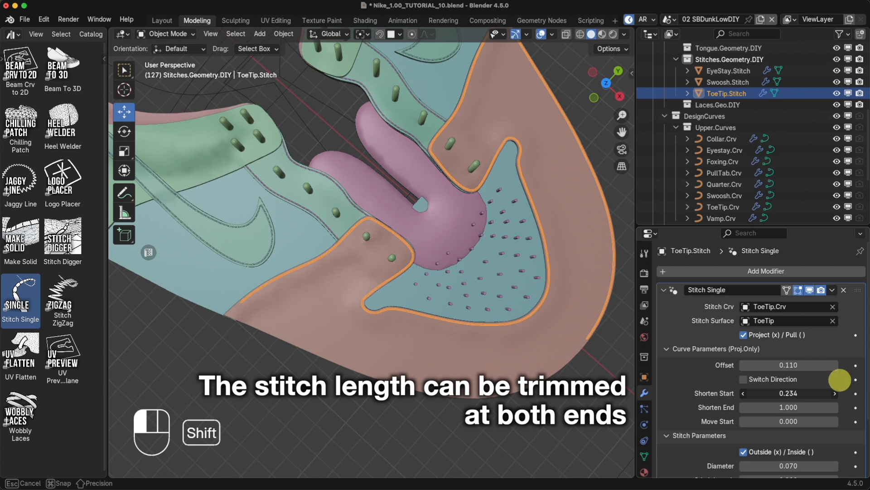
shift+drag(837, 380, 838, 380)
shift+middle_drag(503, 274, 564, 331)
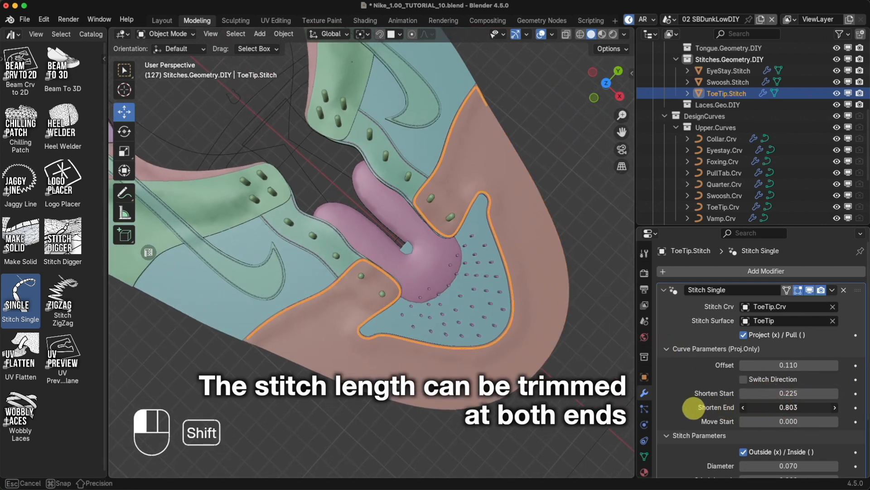
middle_drag(526, 344, 515, 324)
Collapse the Stitch Single settings of ToeTip.Stitch and add the Beam To 3D asset to it.
click(664, 290)
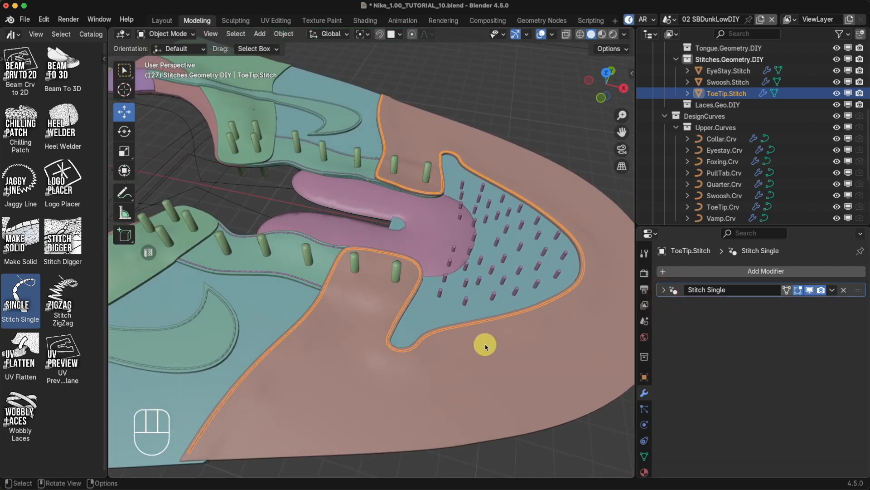
scroll(309, 349, up, 5)
shift+middle_drag(309, 349, 282, 296)
drag(62, 68, 386, 258)
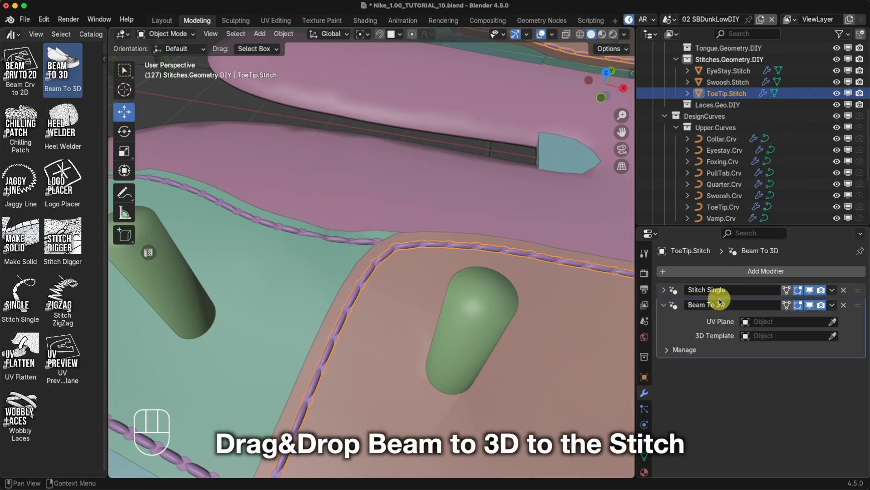
scroll(414, 330, down, 10)
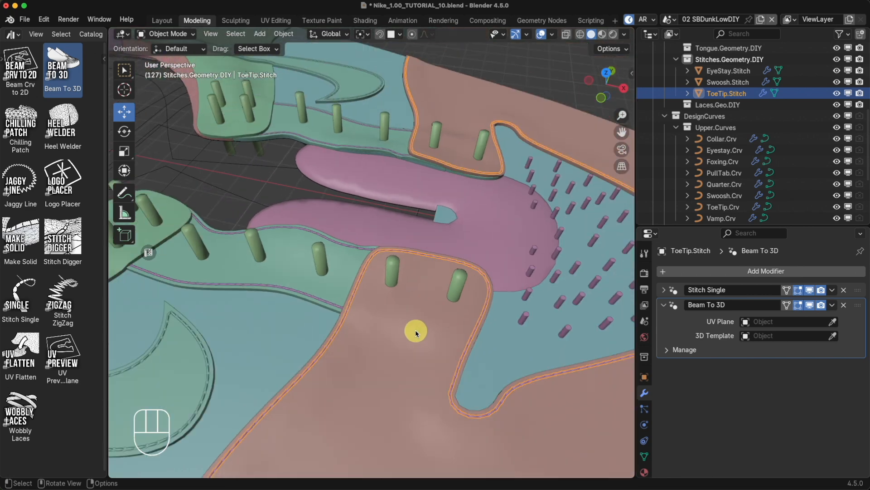
Set the Beam To 3D inputs of ToeTip.Stitch to UVPlane.Upper.DIY as UV Plane and 3DTemplate.Upper.DIY as 3D Template.
scroll(746, 209, up, 5)
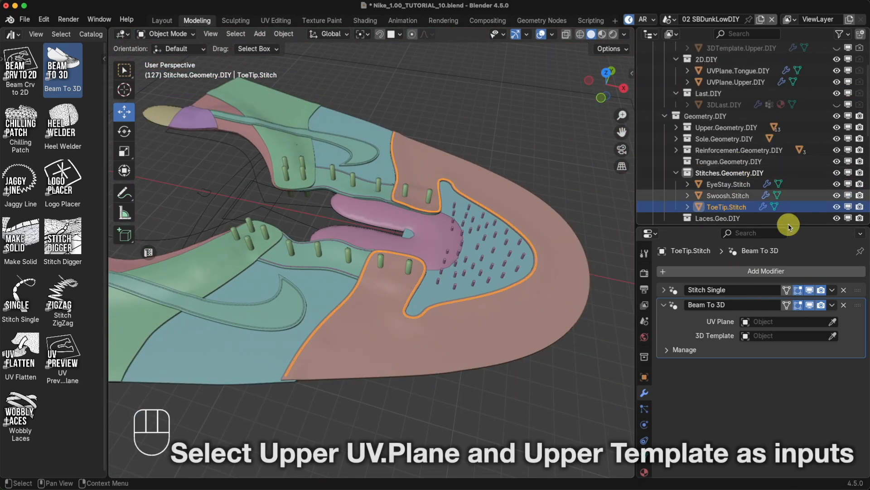
click(739, 82)
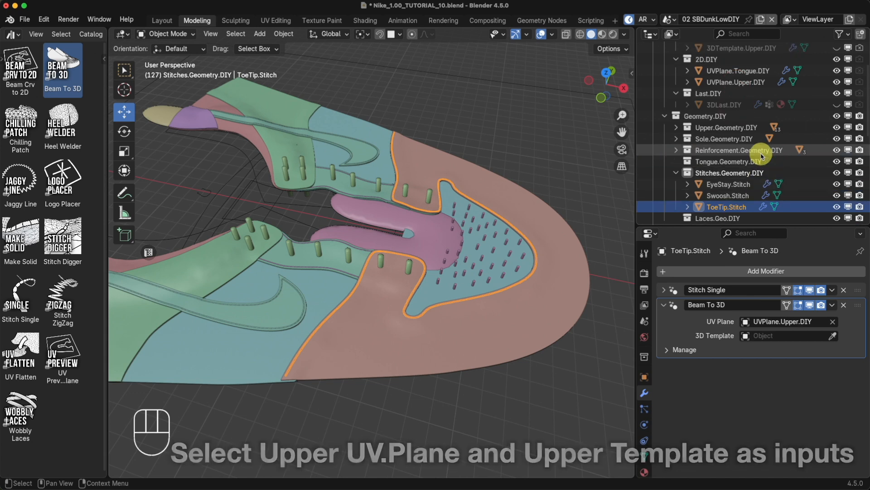
scroll(797, 200, up, 1)
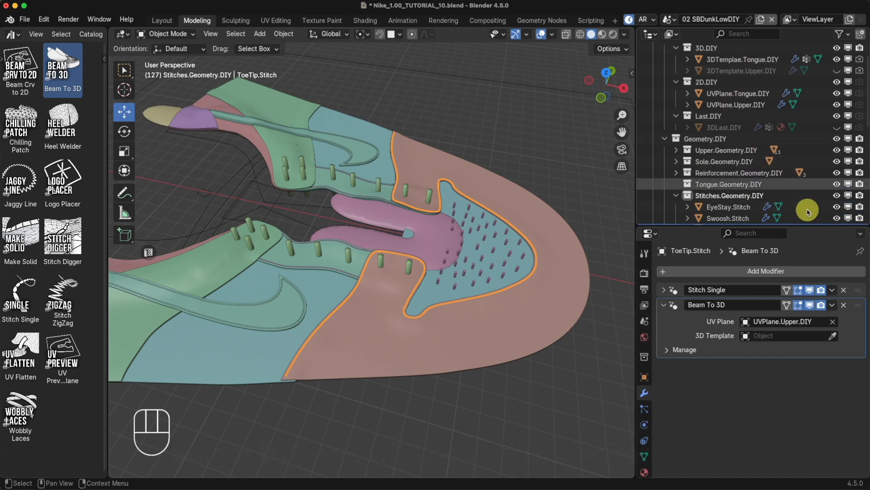
click(721, 69)
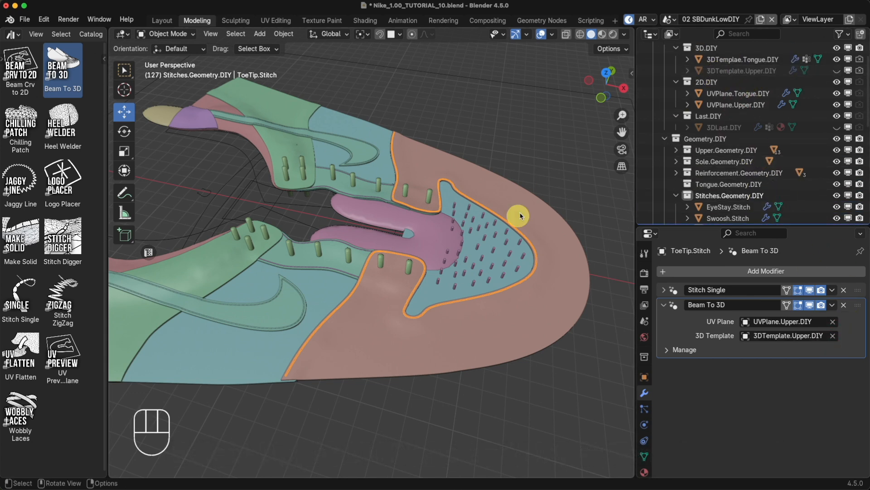
Add the Beam To 3D asset to the eyestay stitch and the swoosh stitch on the flat pattern.
middle_drag(518, 220, 259, 222)
mouse_move(447, 280)
middle_down()
mouse_move(408, 245)
mouse_move(446, 276)
middle_up()
shift+middle_drag(227, 231, 418, 285)
shift+middle_drag(190, 299, 445, 217)
scroll(472, 289, up, 8)
scroll(297, 182, up, 6)
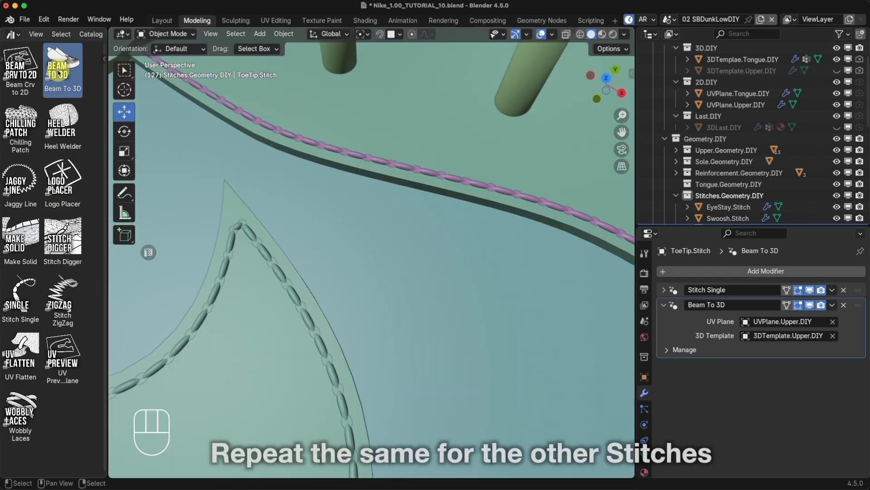
drag(57, 72, 268, 128)
drag(62, 70, 249, 233)
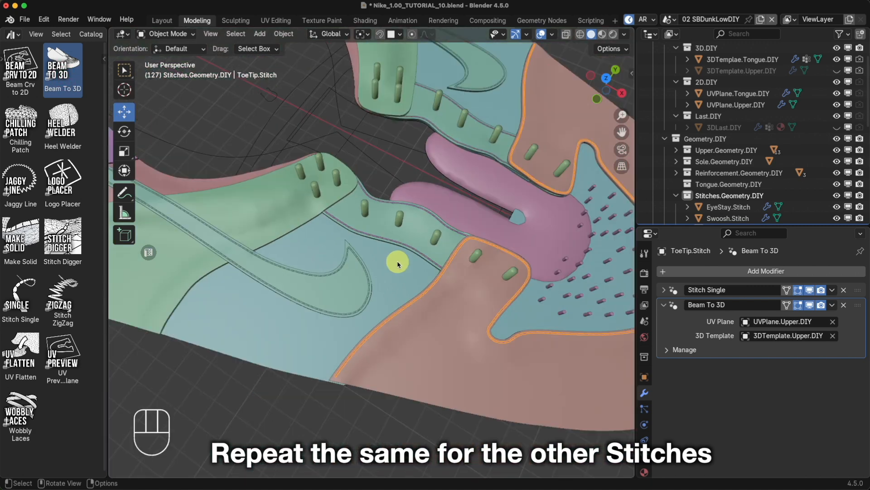
Collapse the Stitch Single settings of Swoosh.Stitch and set its Beam To 3D inputs to UVPlane.Upper.DIY and 3DTemplate.Upper.DIY.
scroll(372, 272, up, 6)
click(307, 317)
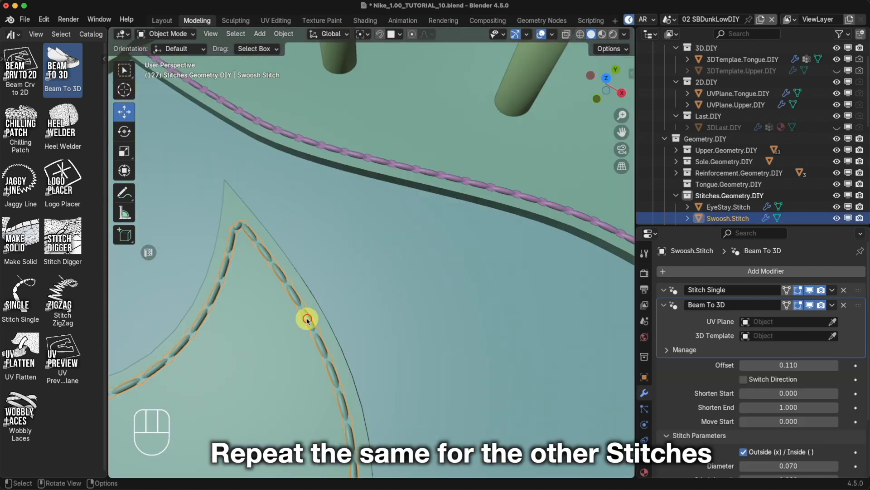
scroll(362, 320, down, 4)
click(664, 290)
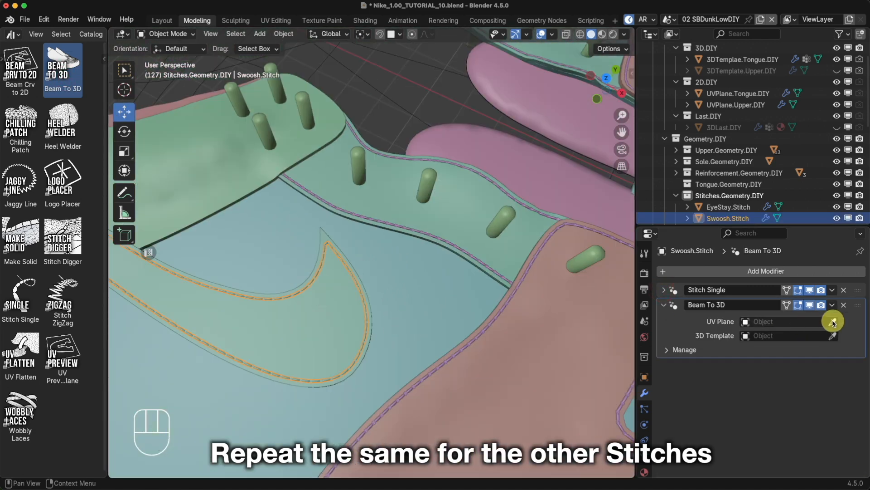
click(744, 102)
click(833, 336)
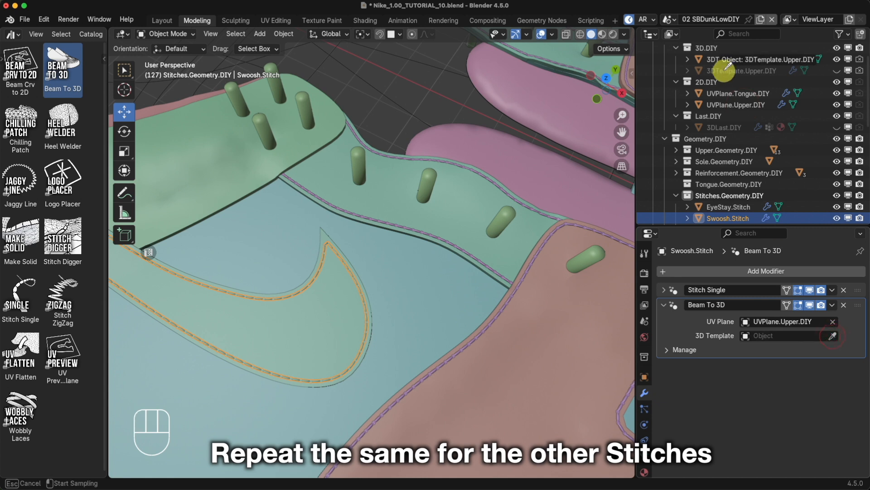
click(729, 69)
Collapse the Stitch Single settings of EyeStay.Stitch and set its Beam To 3D inputs to UVPlane.Upper.DIY and 3DTemplate.Upper.DIY.
click(441, 235)
click(665, 291)
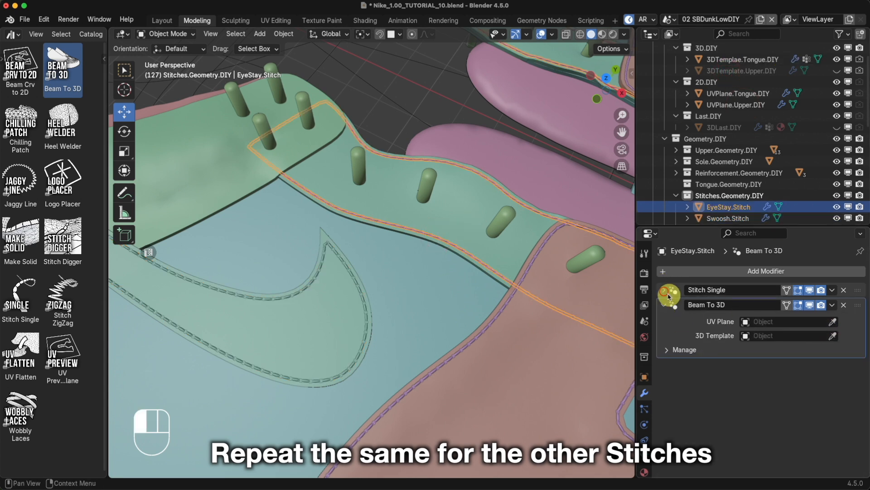
click(832, 323)
click(743, 105)
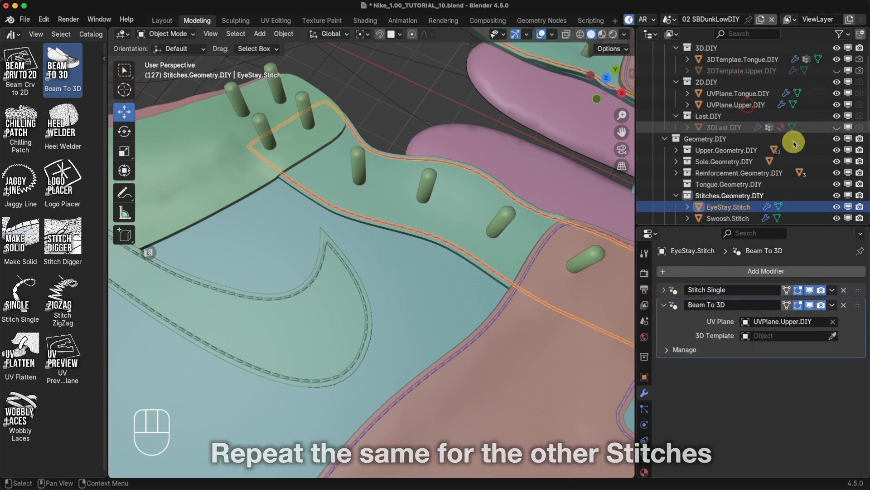
click(723, 73)
Examine the transferred toe tip, eyestay and swoosh stitches on the 3D shoe.
scroll(532, 270, down, 8)
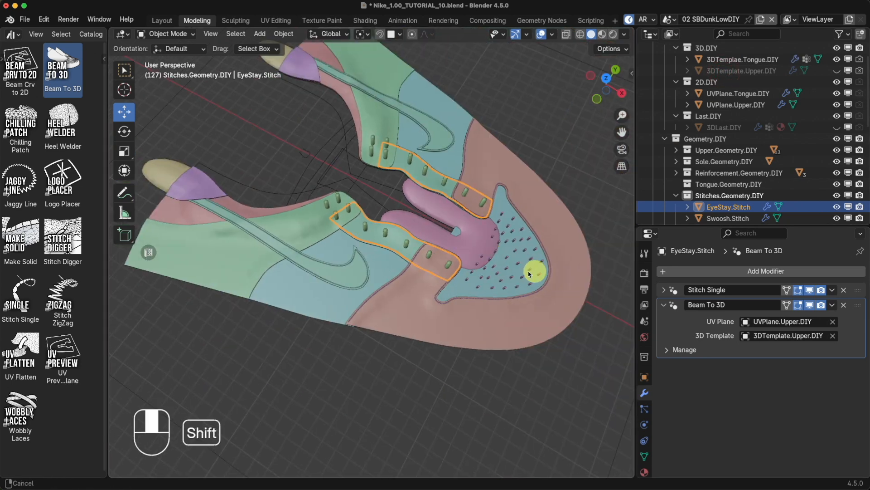
shift+middle_drag(532, 270, 238, 230)
scroll(488, 312, down, 3)
shift+middle_drag(487, 313, 302, 154)
middle_drag(401, 303, 406, 260)
scroll(408, 272, up, 2)
click(411, 309)
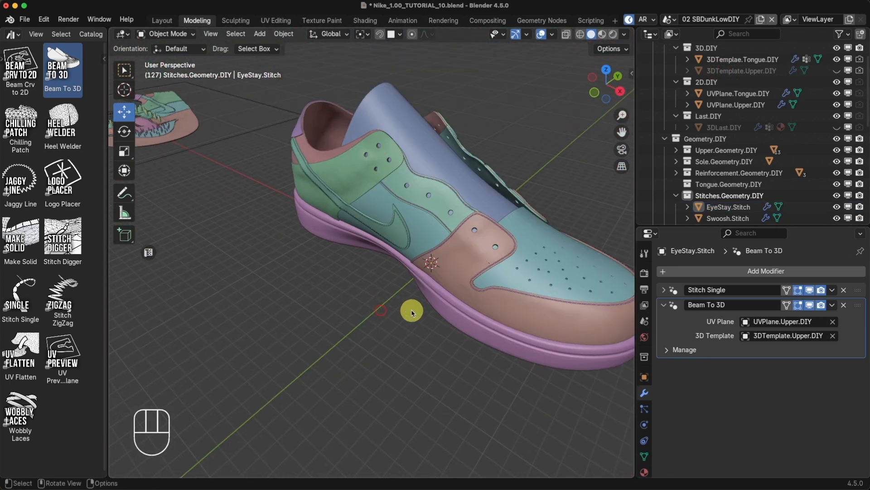
scroll(421, 303, up, 4)
shift+middle_drag(494, 291, 414, 295)
scroll(445, 266, up, 5)
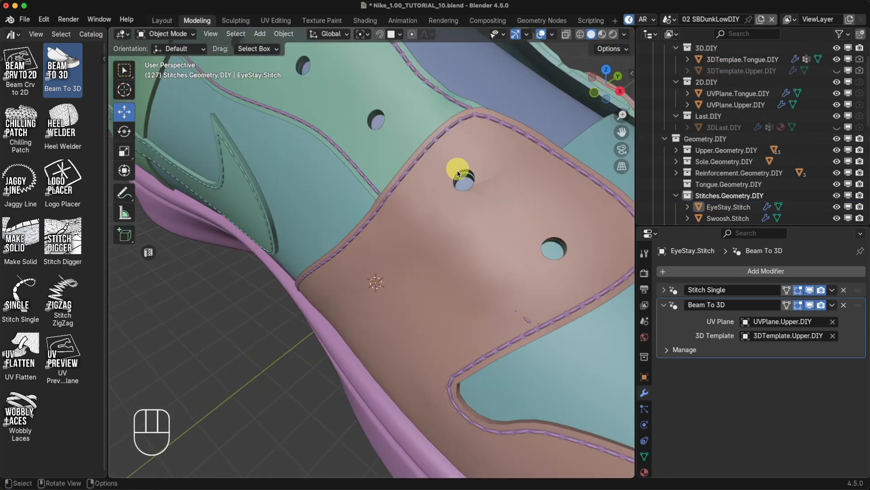
Duplicate ToeTip.Stitch in place and rename the copy as ToeTip.Stitch.2.
click(431, 146)
shift+middle_drag(465, 202, 447, 208)
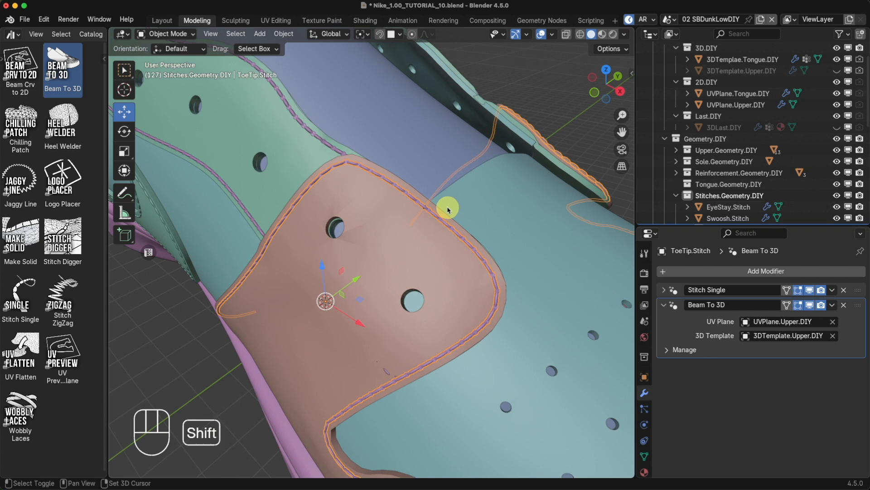
key(shift+d)
right_click(449, 210)
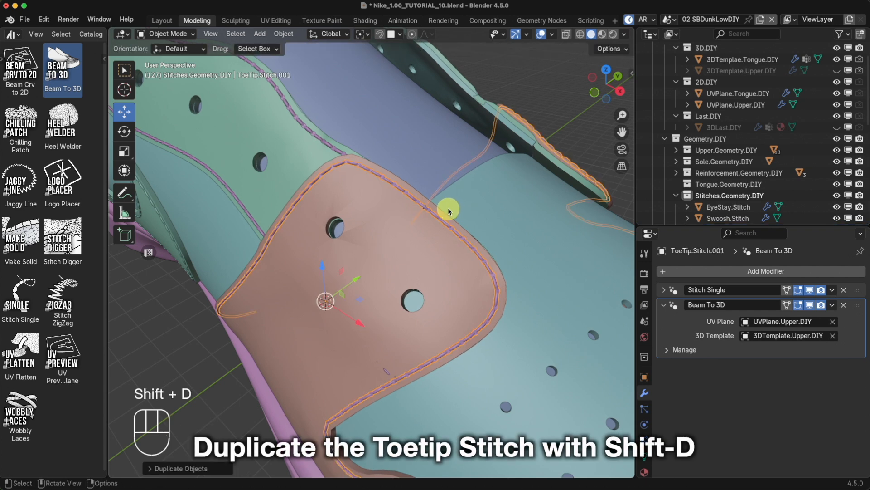
scroll(695, 171, down, 3)
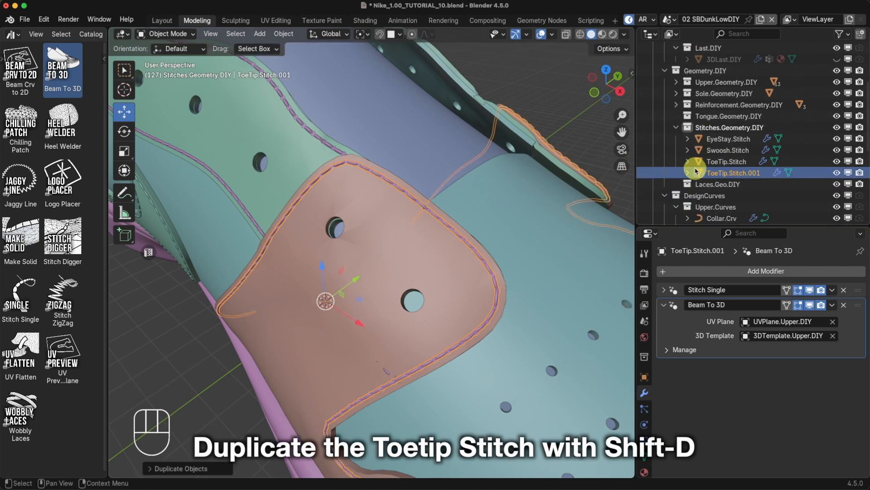
double_click(725, 174)
scroll(734, 170, down, 2)
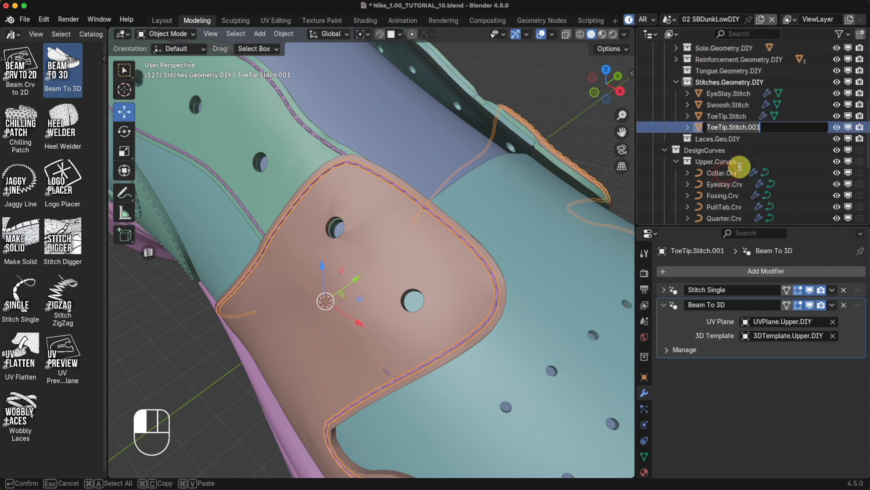
text(2)
key(Return)
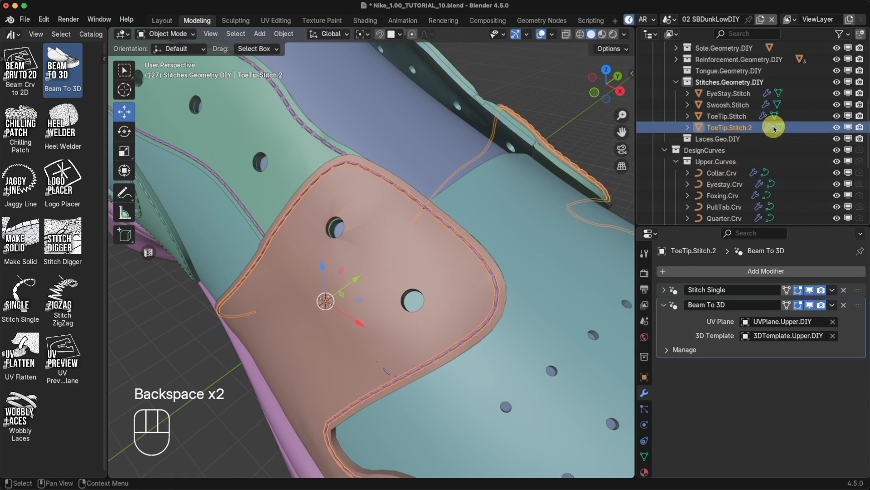
Set the Stitch Single Offset of ToeTip.Stitch.2 to 0.190 to form a double stitch along the toe tip edge.
click(665, 290)
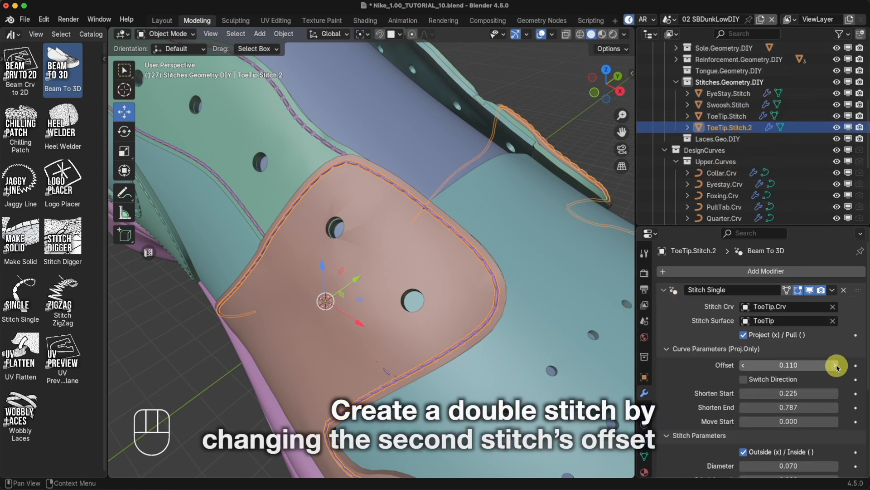
click(836, 365)
click(836, 365)
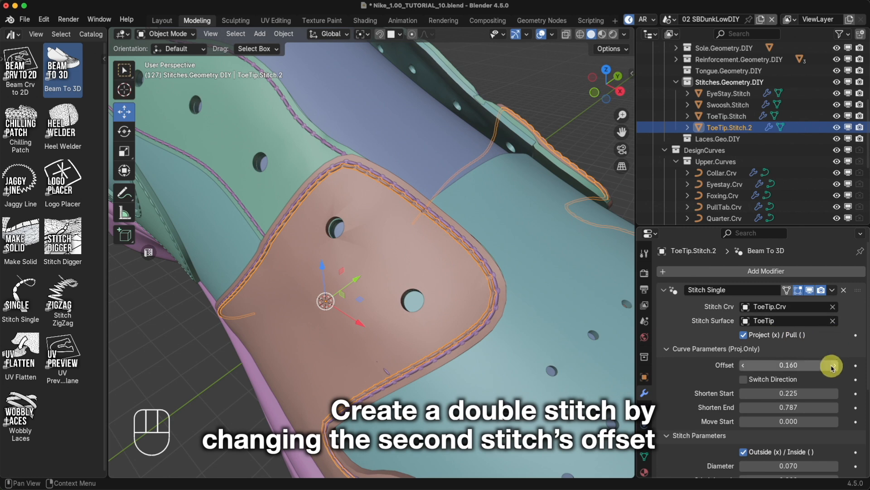
click(834, 366)
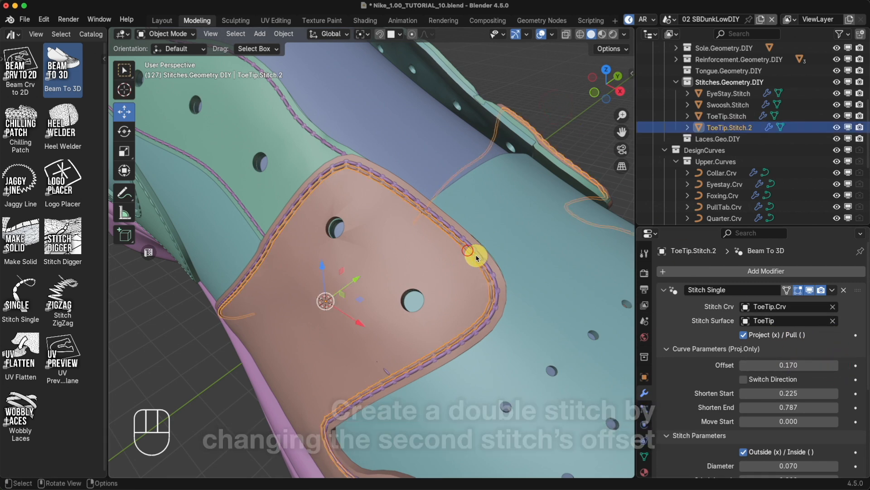
click(835, 365)
click(836, 364)
click(348, 290)
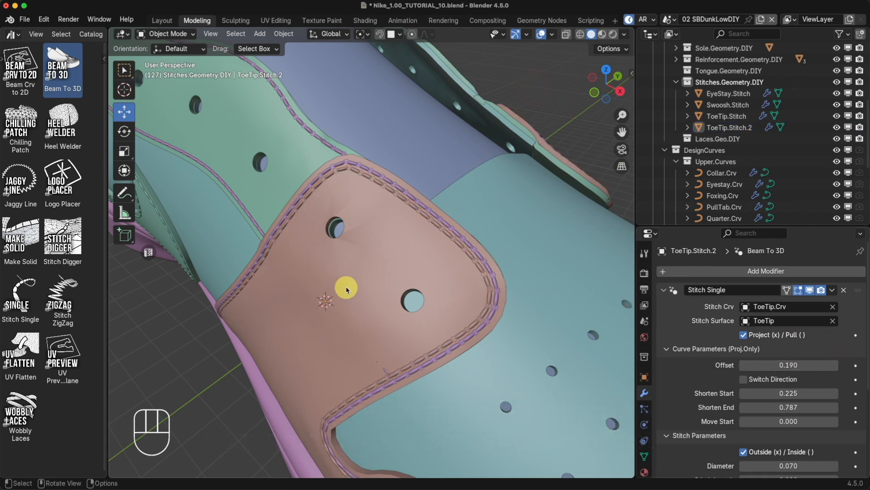
middle_drag(347, 290, 421, 308)
shift+middle_drag(422, 308, 383, 305)
scroll(389, 302, down, 5)
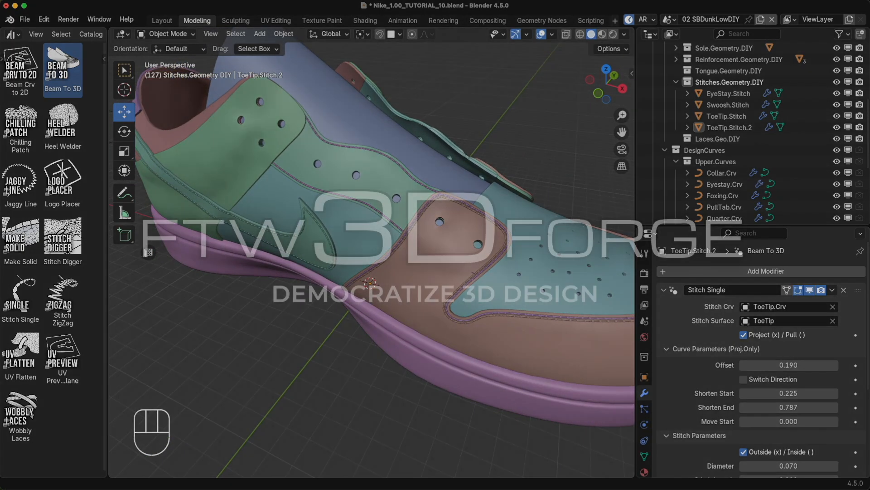